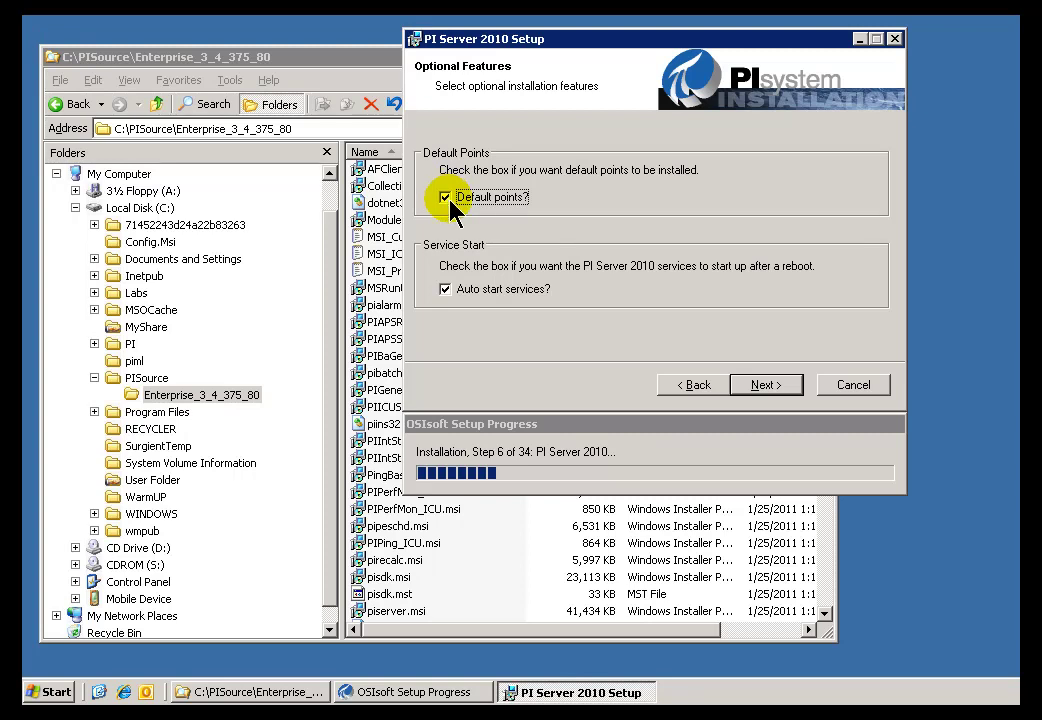
- Keep default points installation enabled and advance to Default Archive Information
click(450, 199)
click(447, 198)
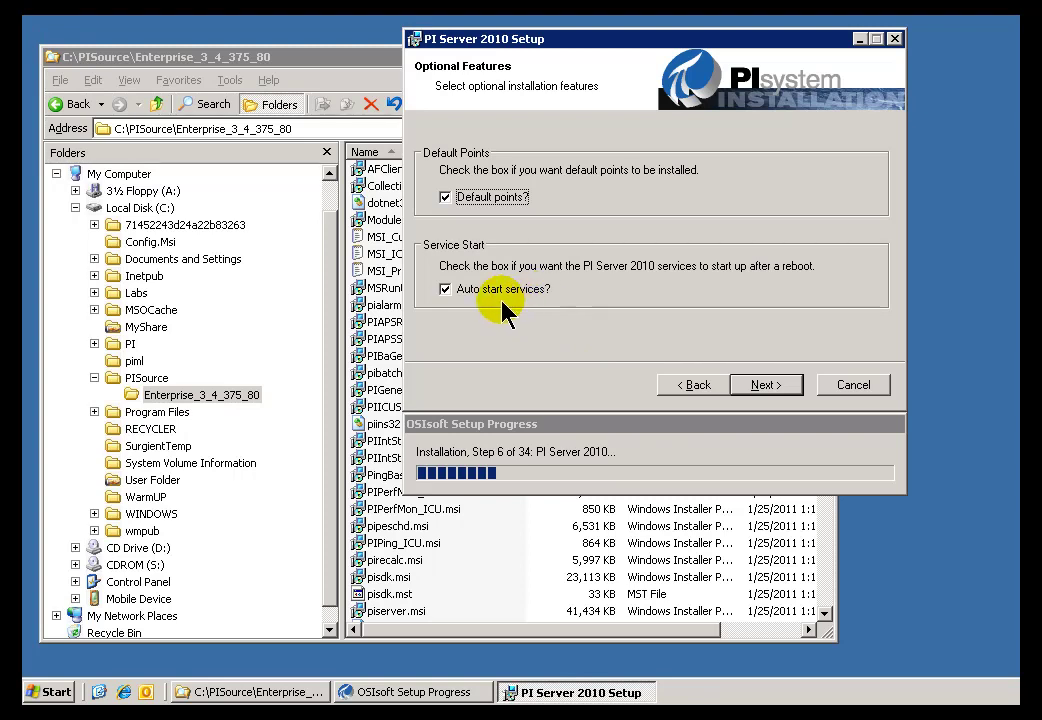
click(766, 385)
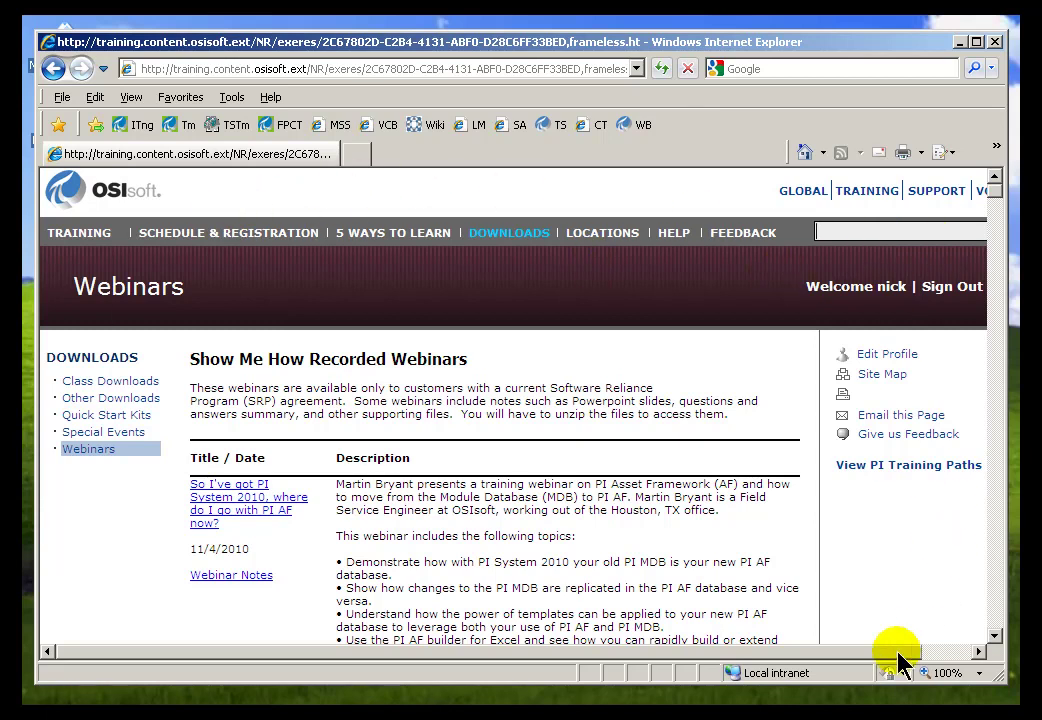
- Search OSIsoft Tech Support for 'archive sizing' and open the Archive Sizing article
click(979, 651)
drag(960, 651, 786, 648)
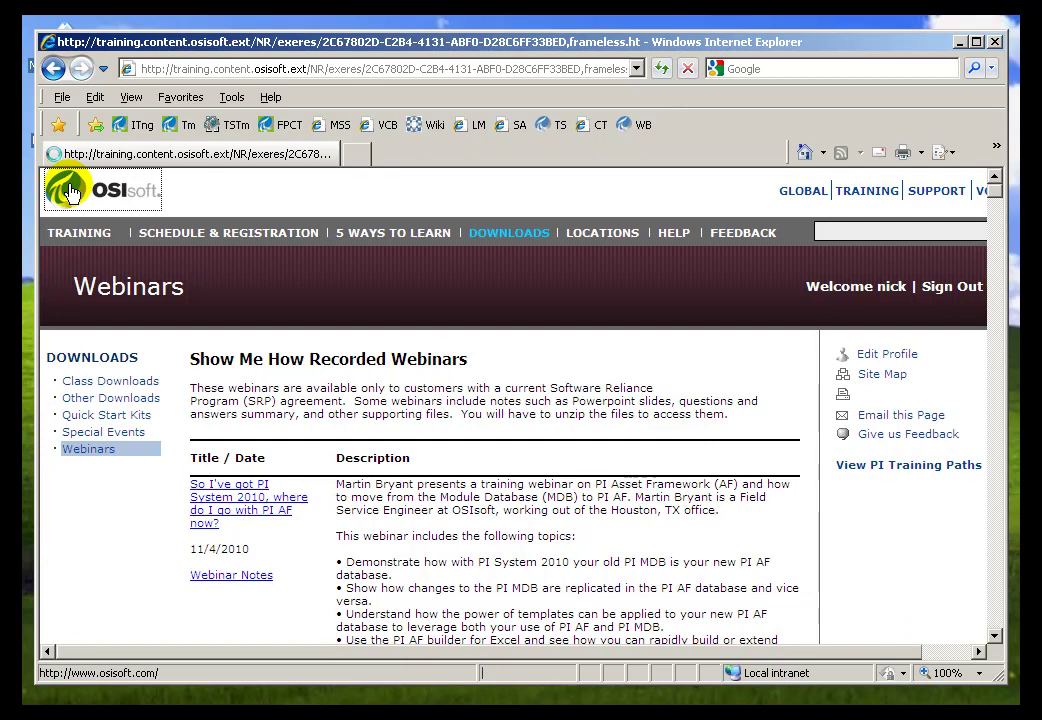
mouse_move(80, 232)
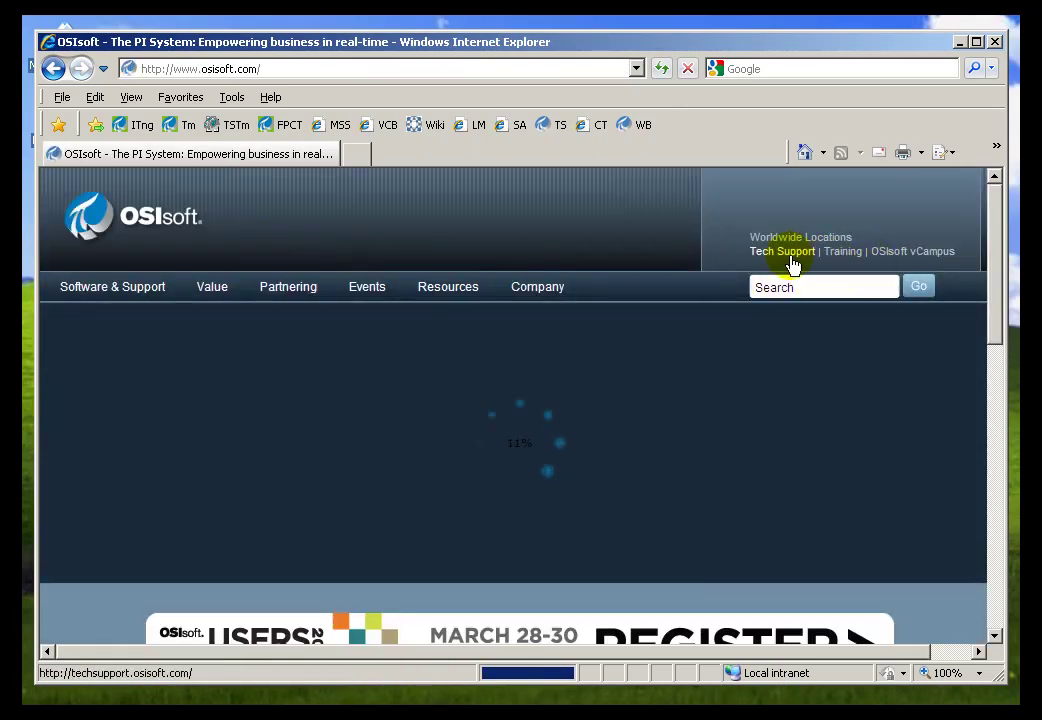
click(782, 252)
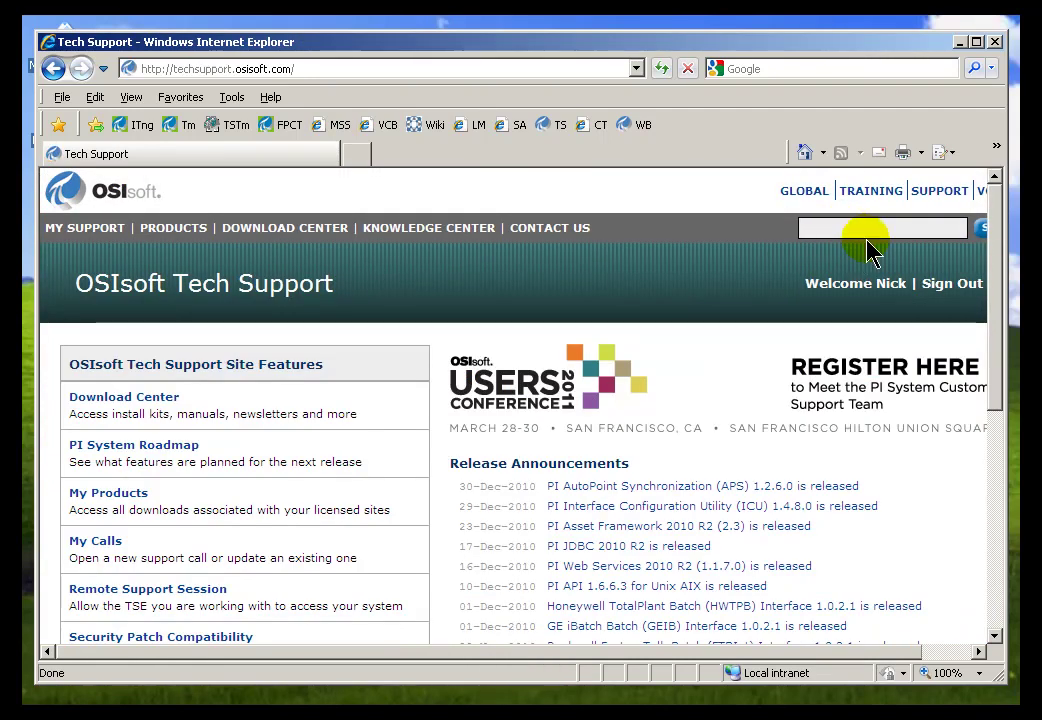
text(archi)
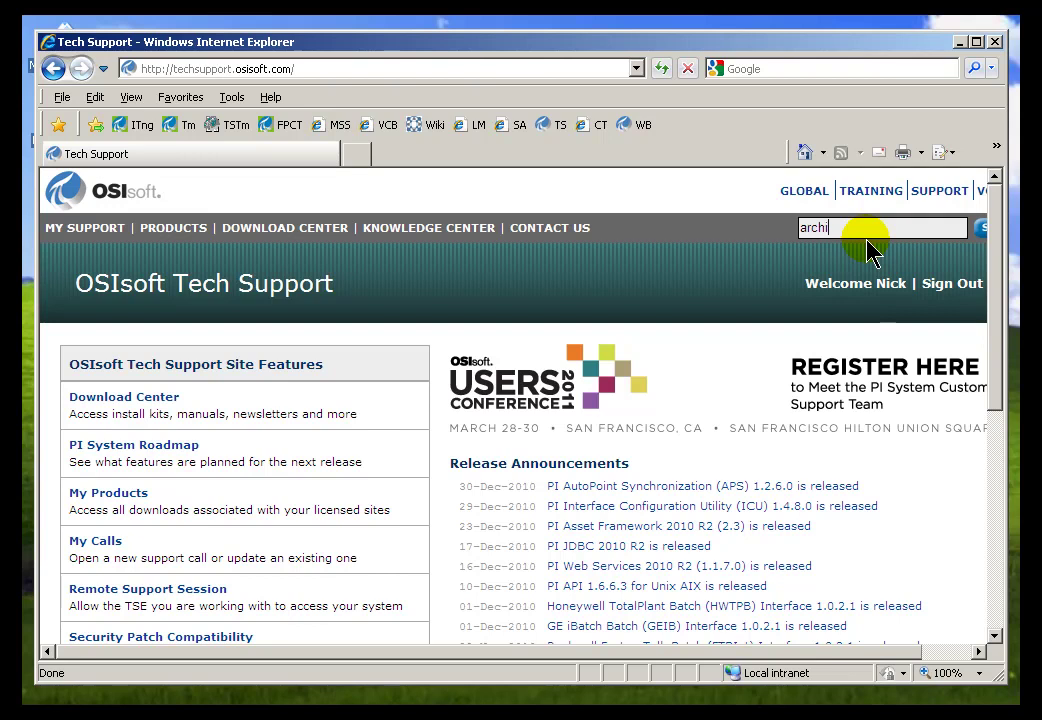
text(ve sizing)
key(Return)
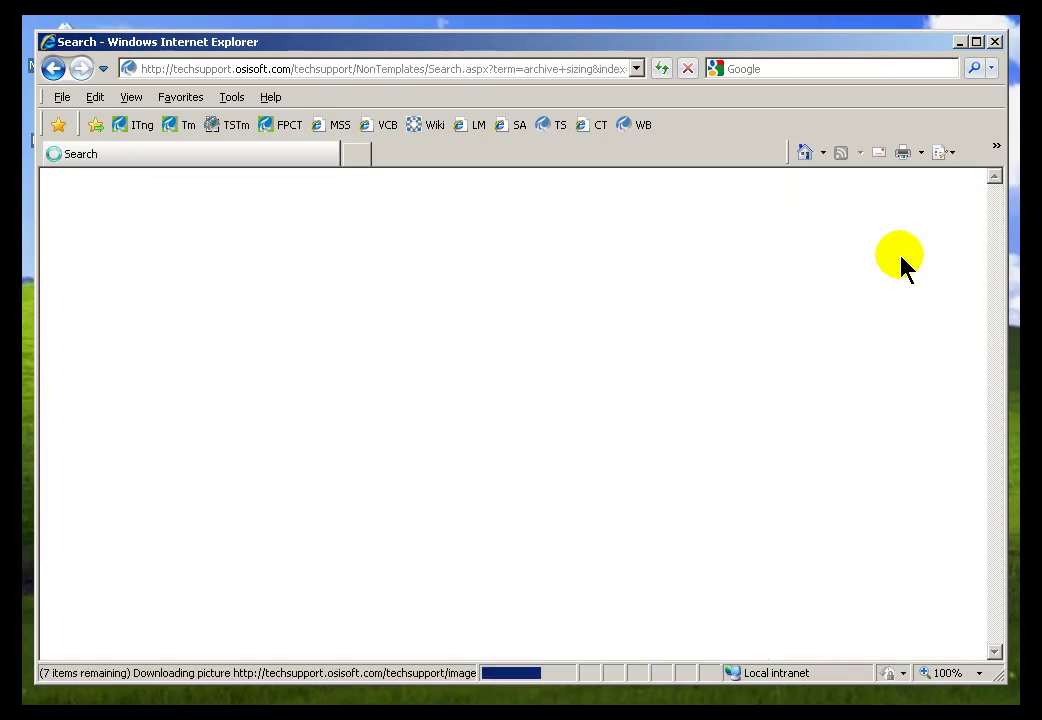
click(290, 477)
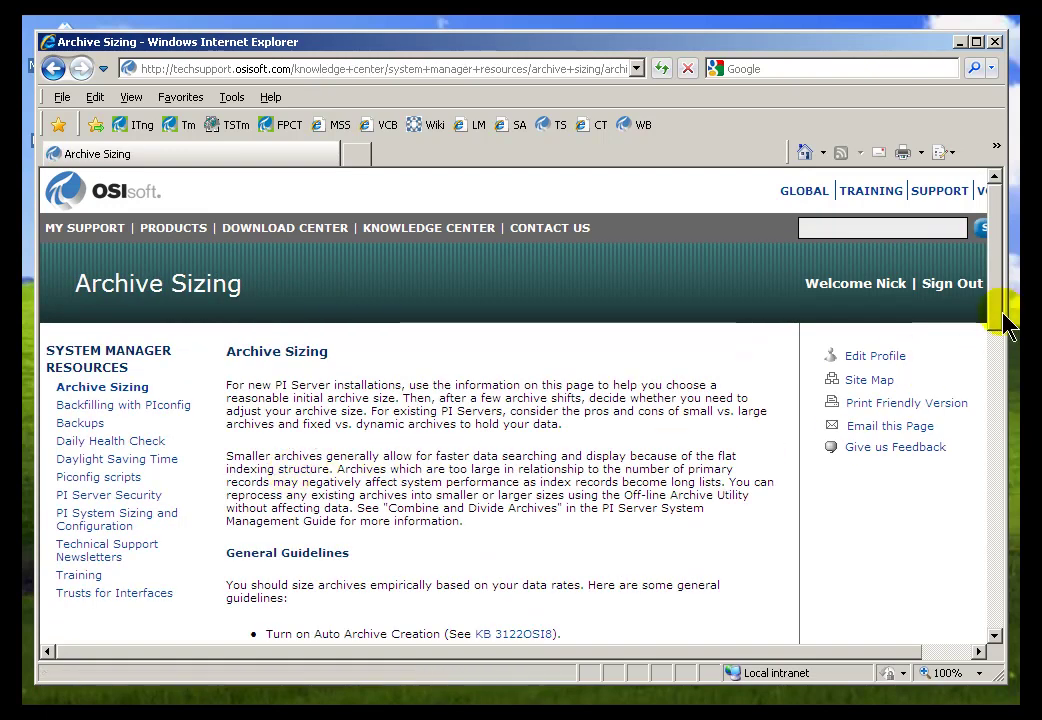
- Read down the Archive Sizing article: 2 KB per point minimum, 2 Terabyte maximum
drag(1005, 326, 987, 463)
scroll(826, 477, down, 5)
scroll(815, 515, down, 3)
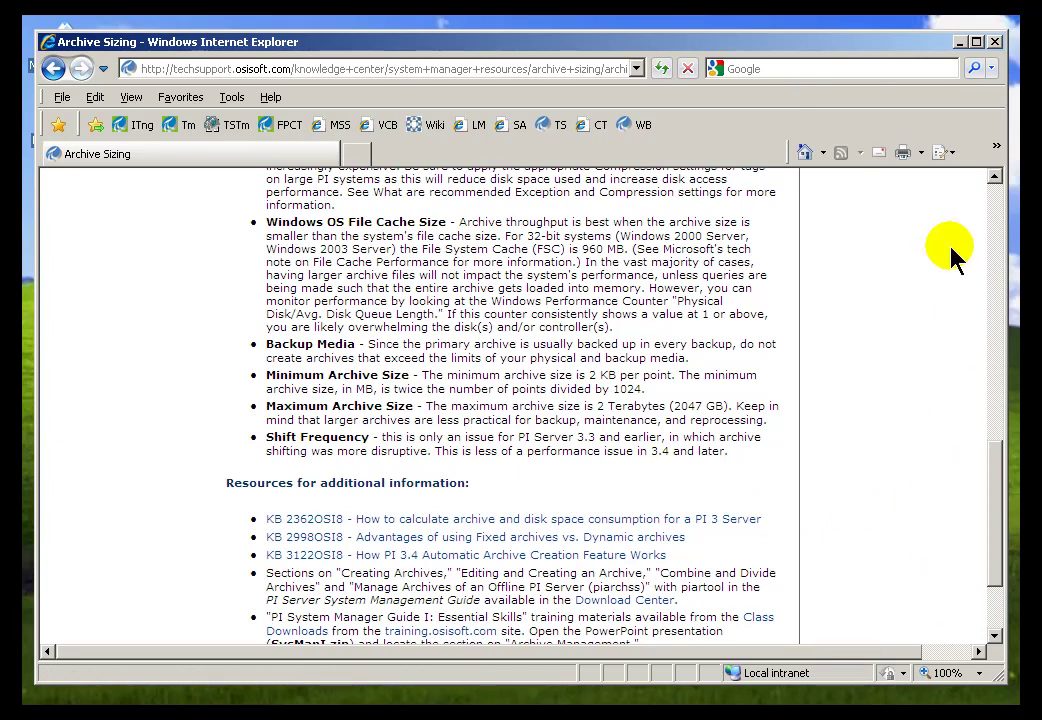
- Minimize Internet Explorer to return to the PI Server 2010 Setup window
click(959, 44)
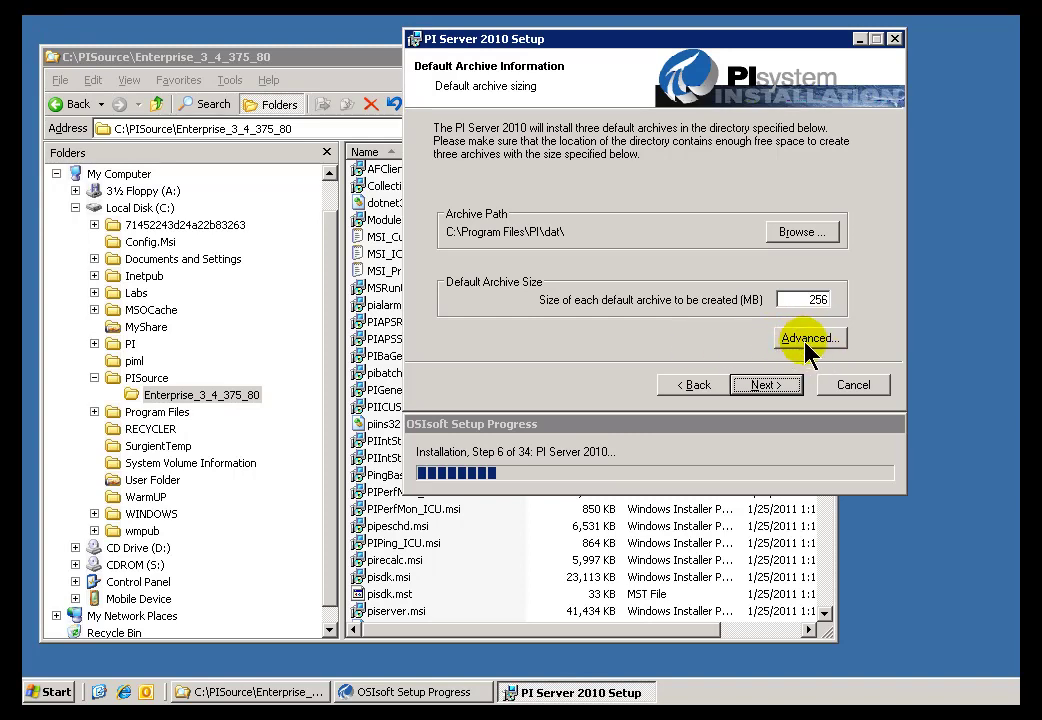
- Open the advanced Event Queue defaults (128 MB queue, 1024 KB pages)
click(807, 341)
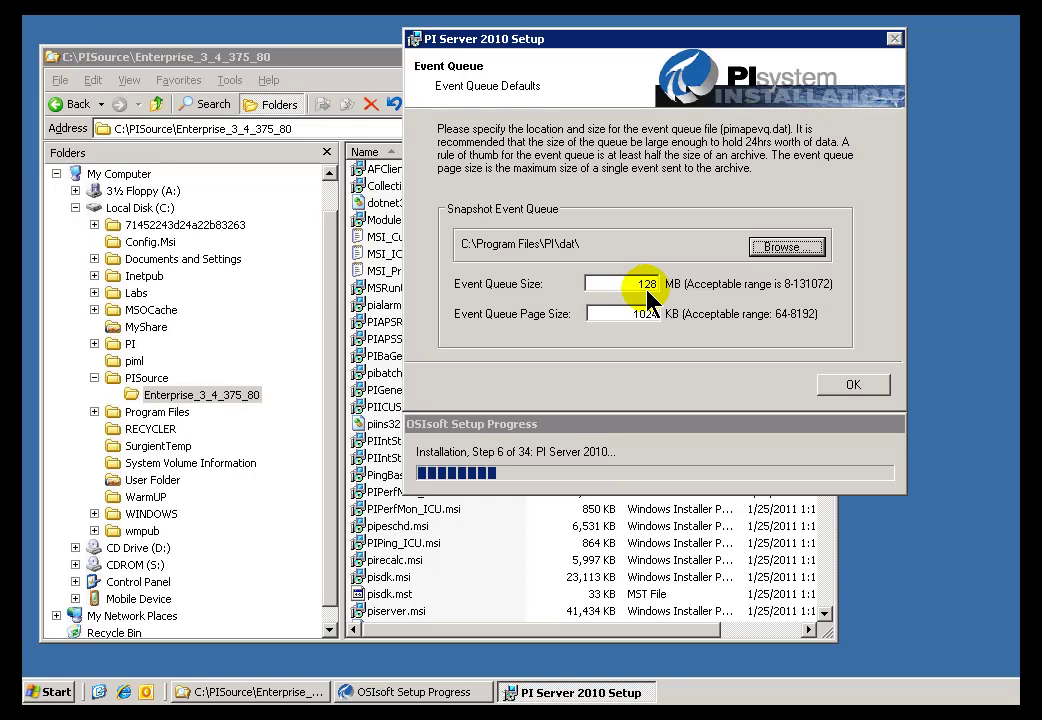
click(850, 386)
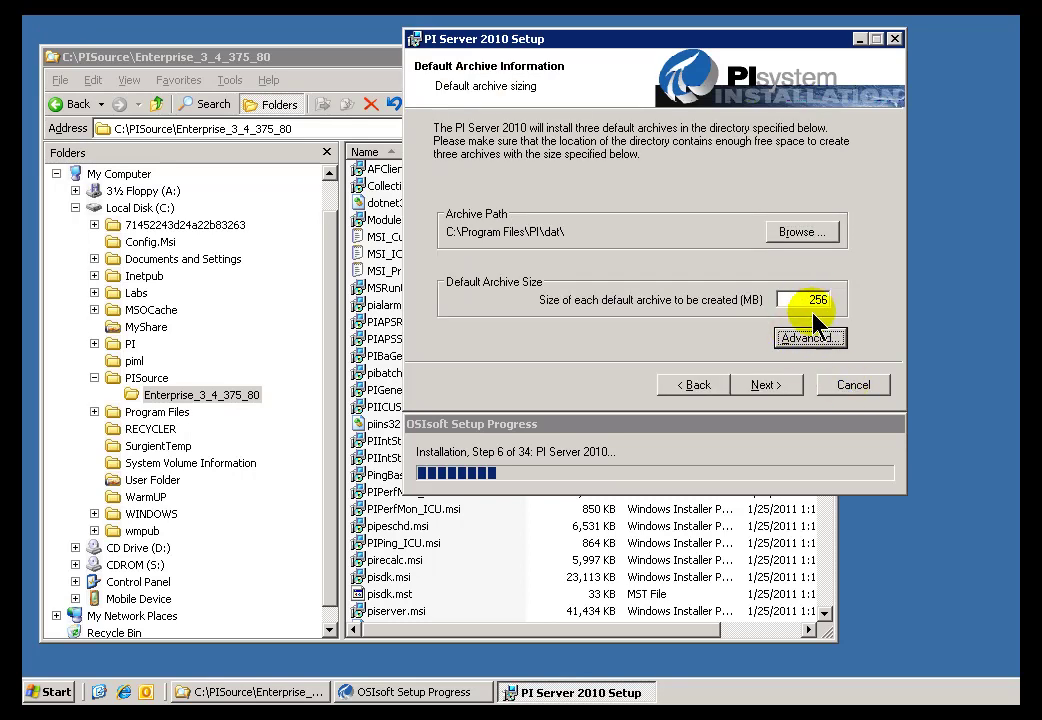
click(808, 338)
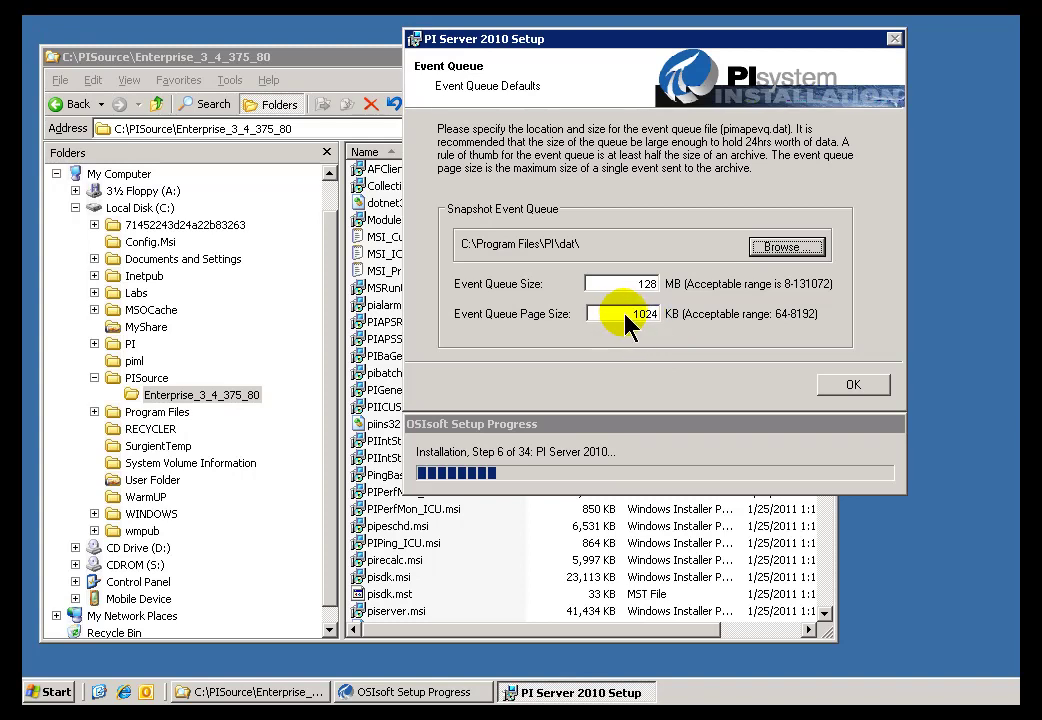
- Keep the default 128 MB event queue and 1024 KB page size
click(622, 317)
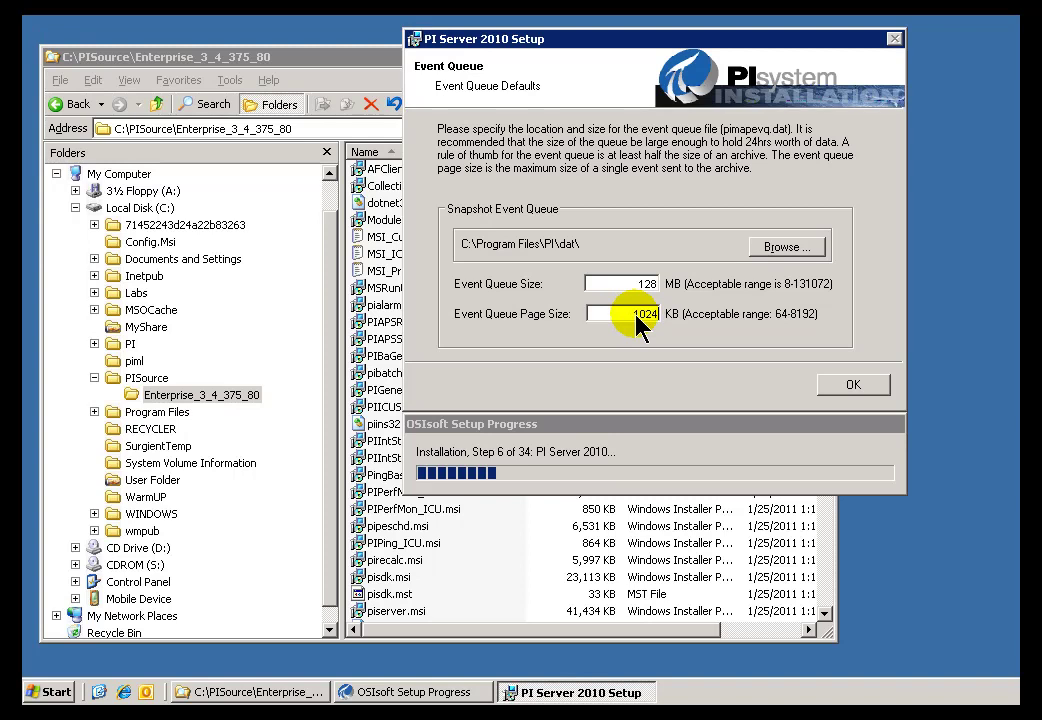
click(636, 314)
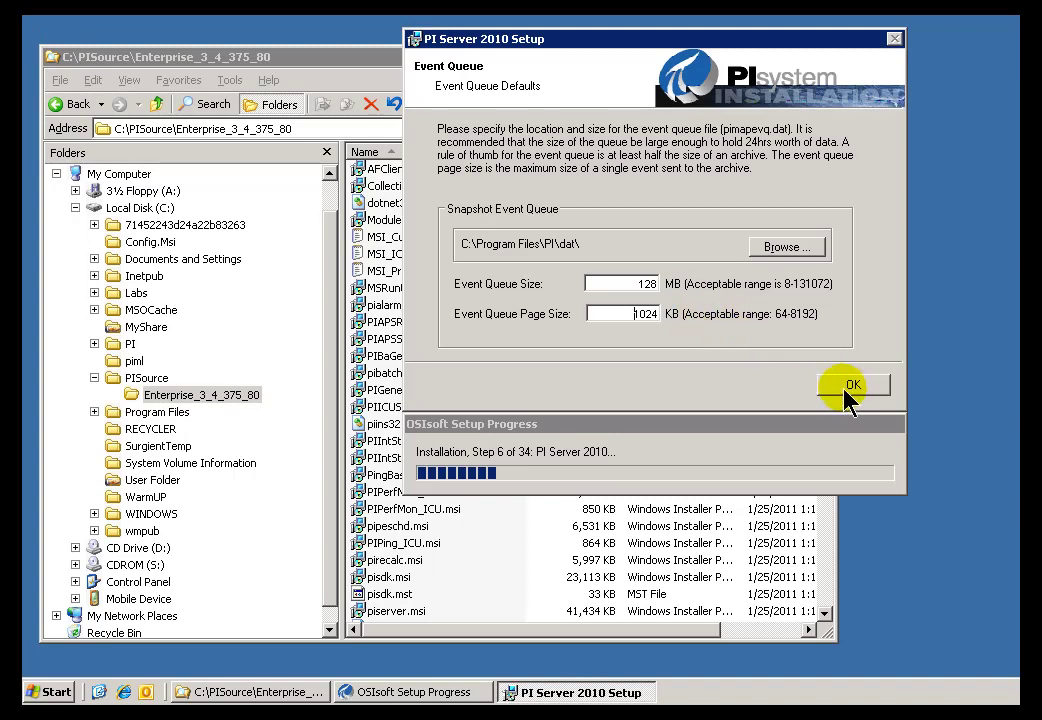
click(852, 388)
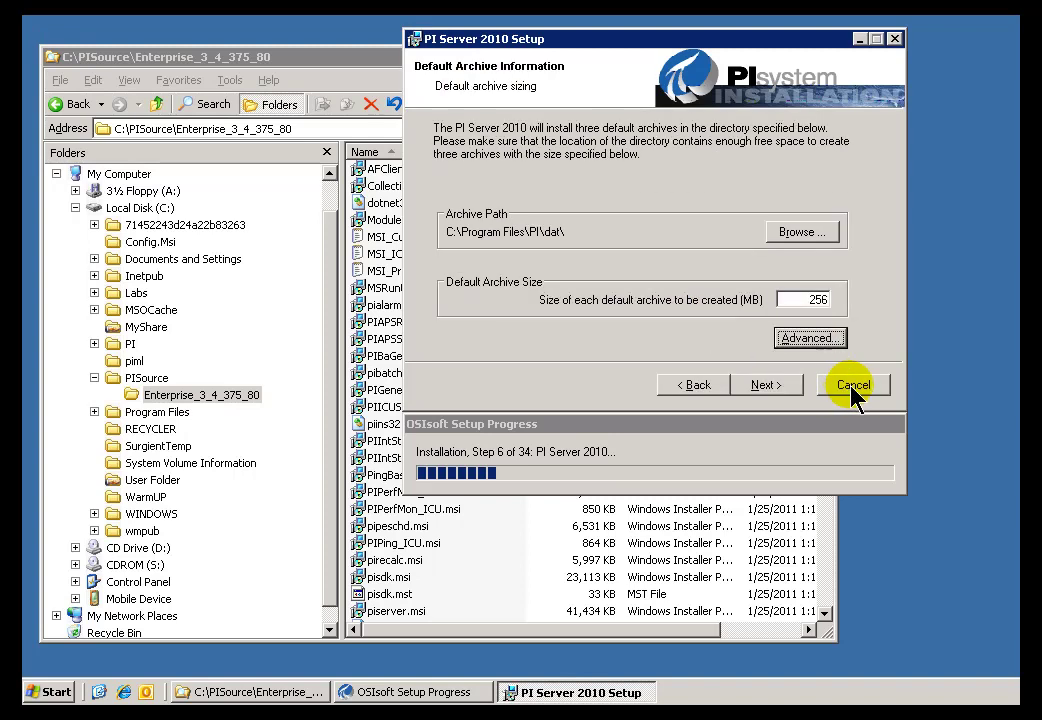
- Accept the 256 MB default archives and run the installation to completion
click(765, 386)
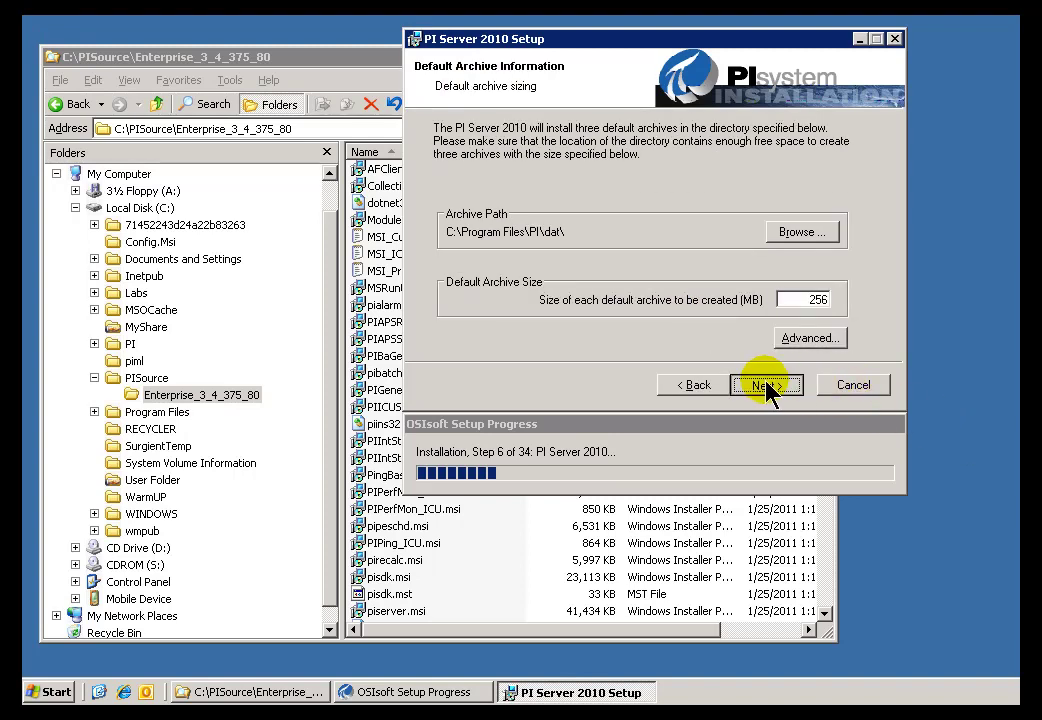
click(705, 387)
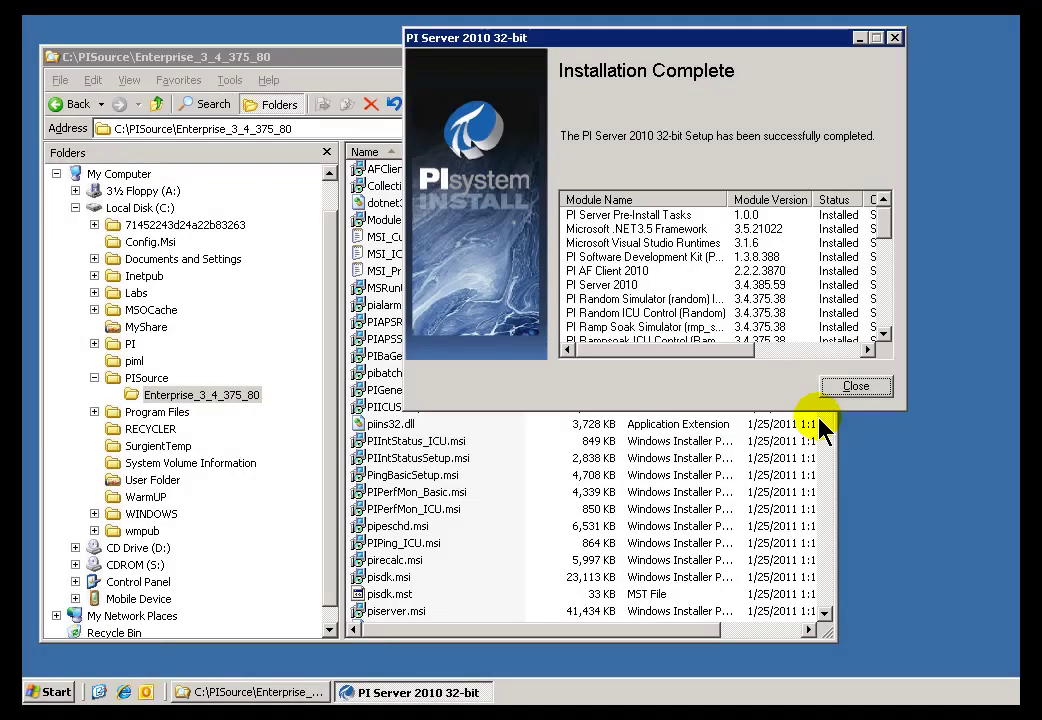
- Scroll to the end of the installed modules list and close the Installation Complete summary
drag(886, 232, 876, 338)
click(856, 387)
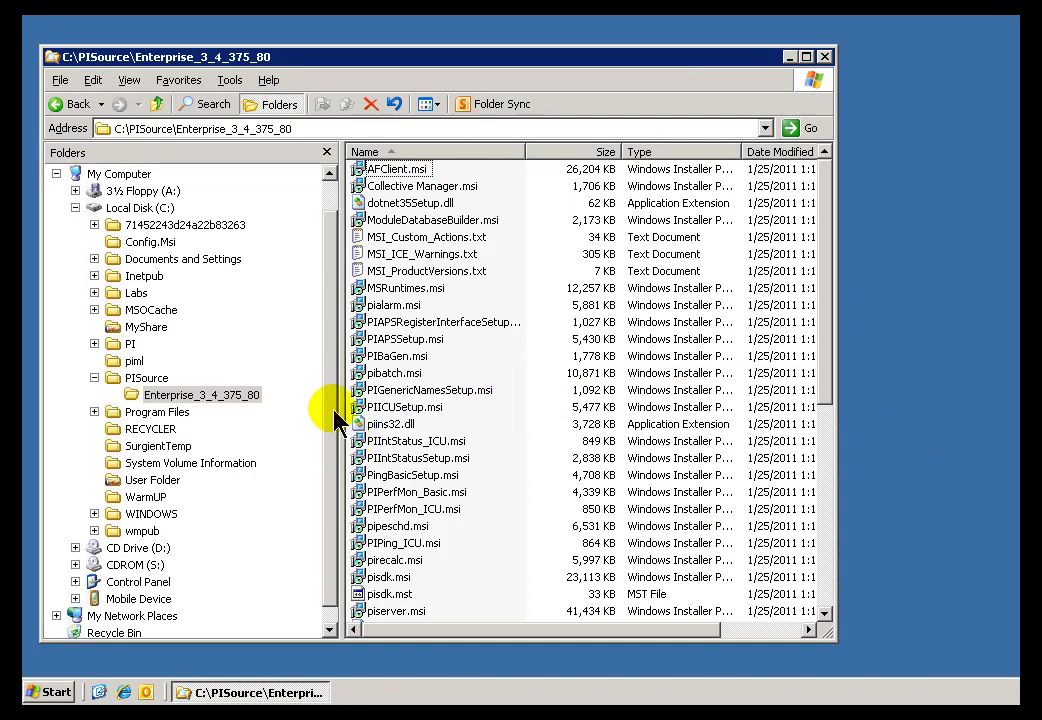
- Expand Program Files > PIPC in the Folders tree and open the dat folder
scroll(112, 449, up, 1)
click(112, 447)
click(94, 446)
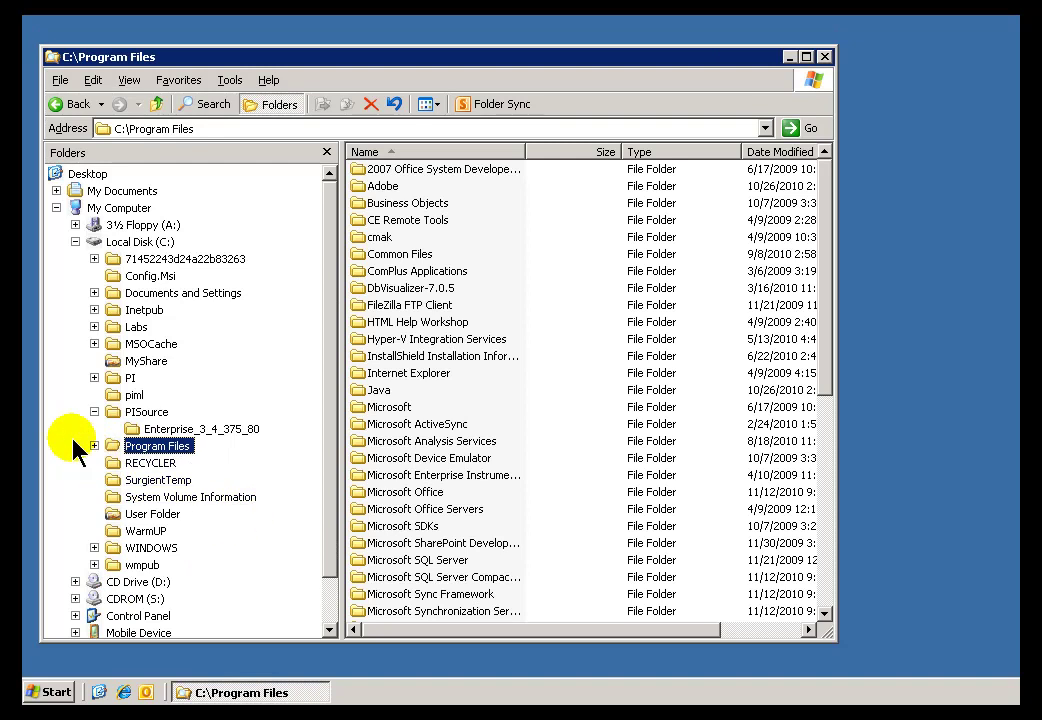
click(94, 446)
click(330, 506)
click(156, 396)
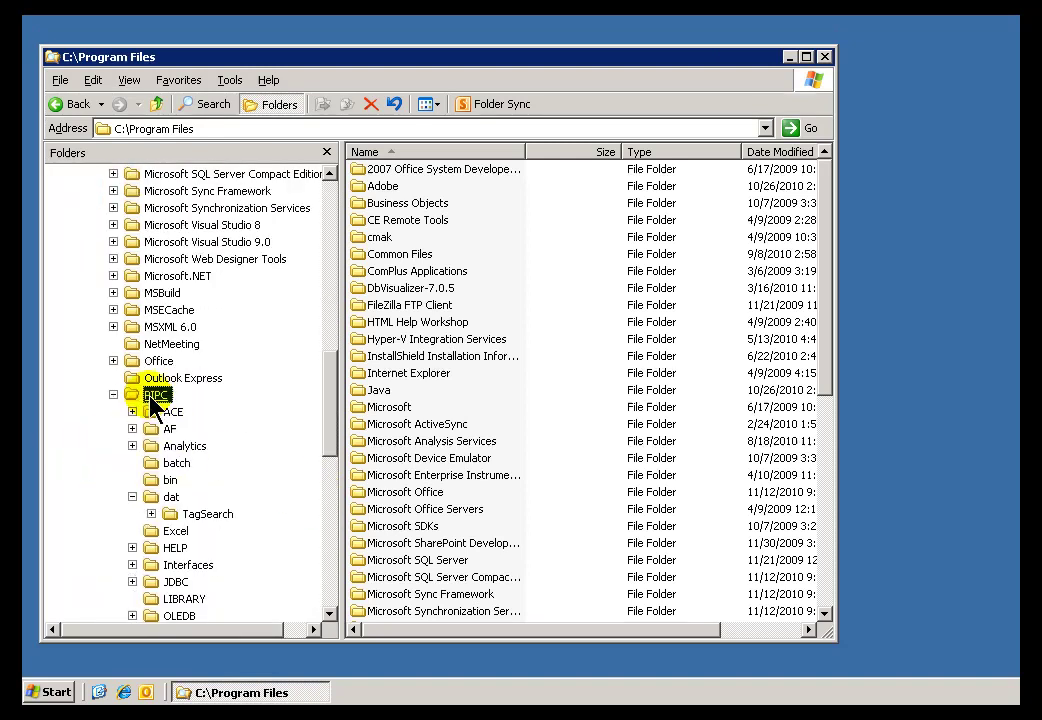
click(171, 497)
- Widen the Name column and open PIServerMaster.log in Notepad
click(356, 172)
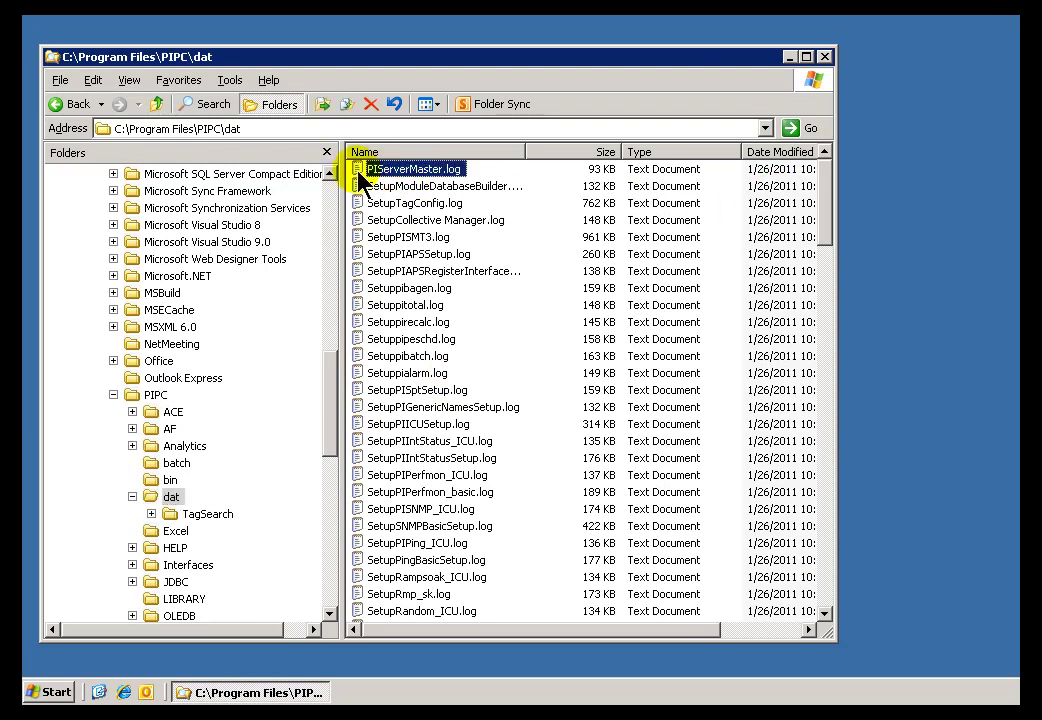
drag(522, 147, 577, 150)
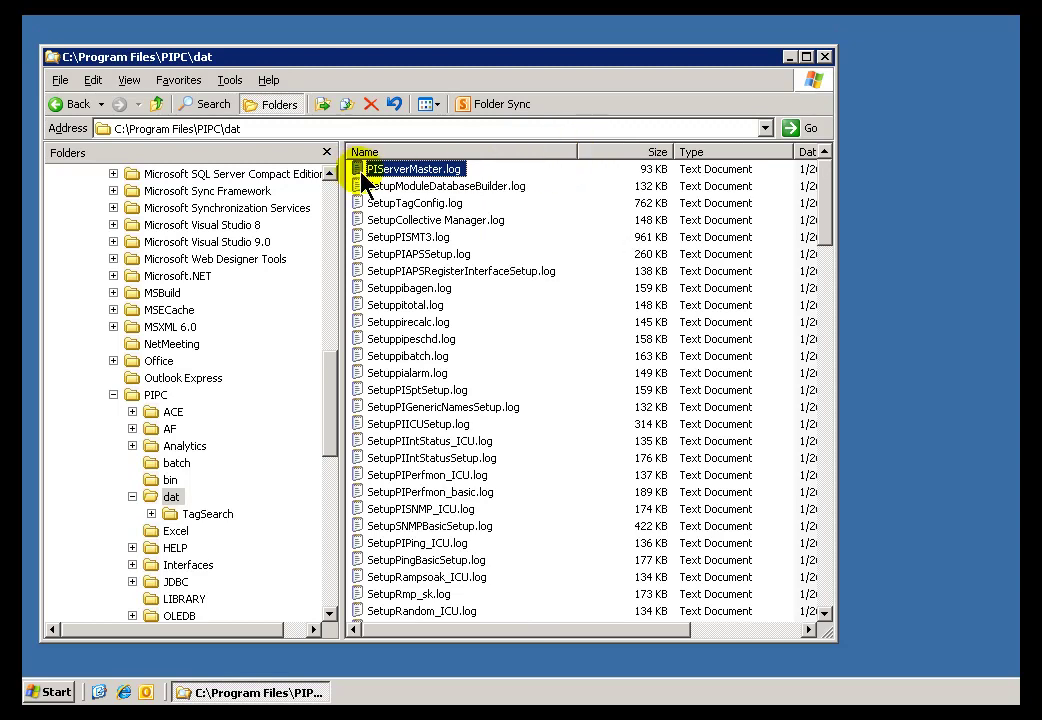
double_click(356, 173)
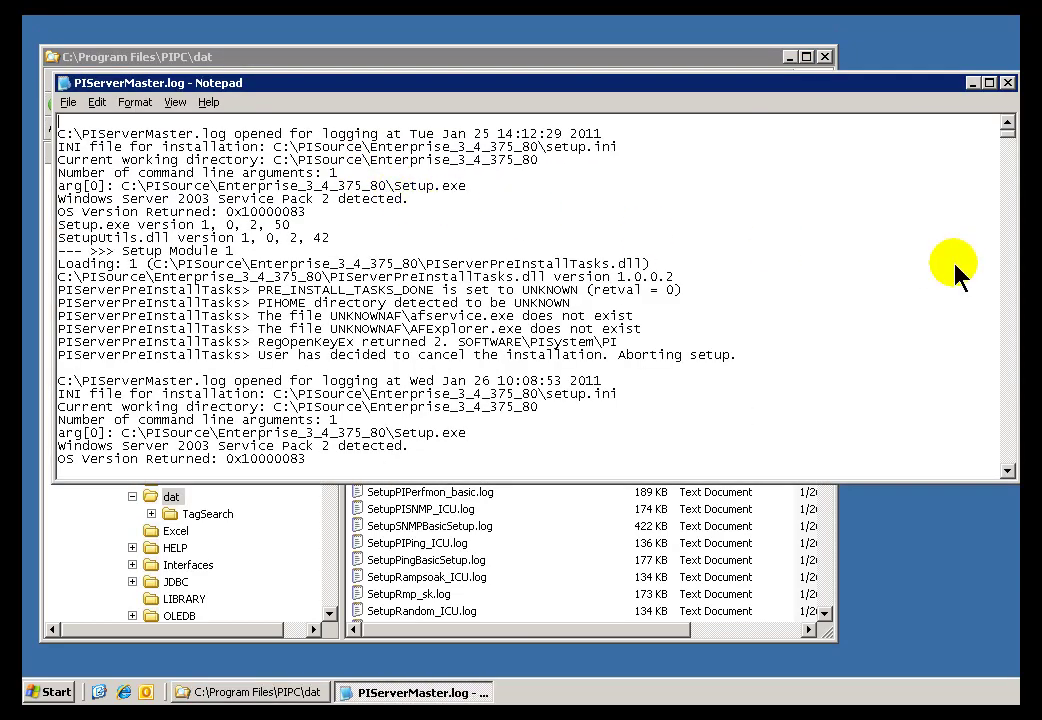